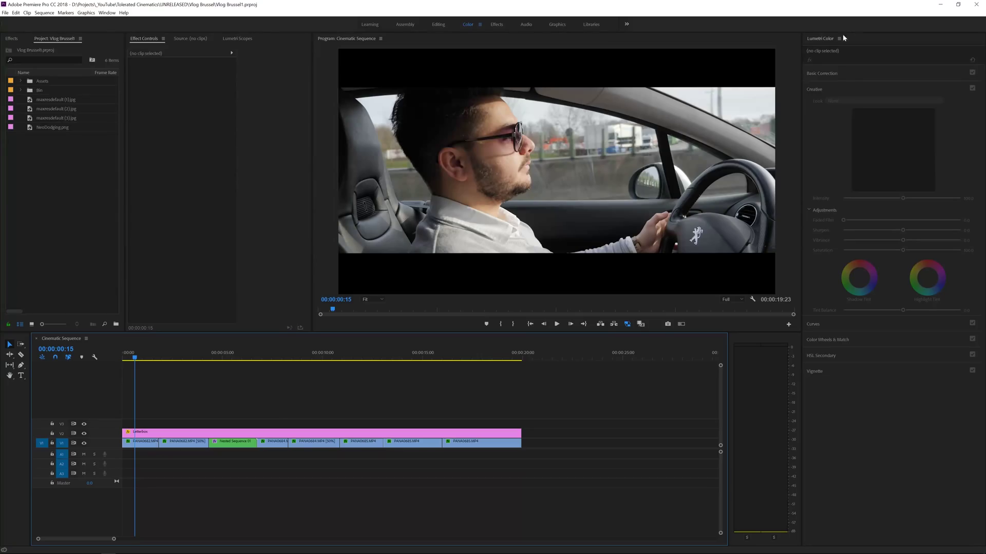
Play and scrub through the sequence to review the vlog footage, returning to the first driving clip
key(space)
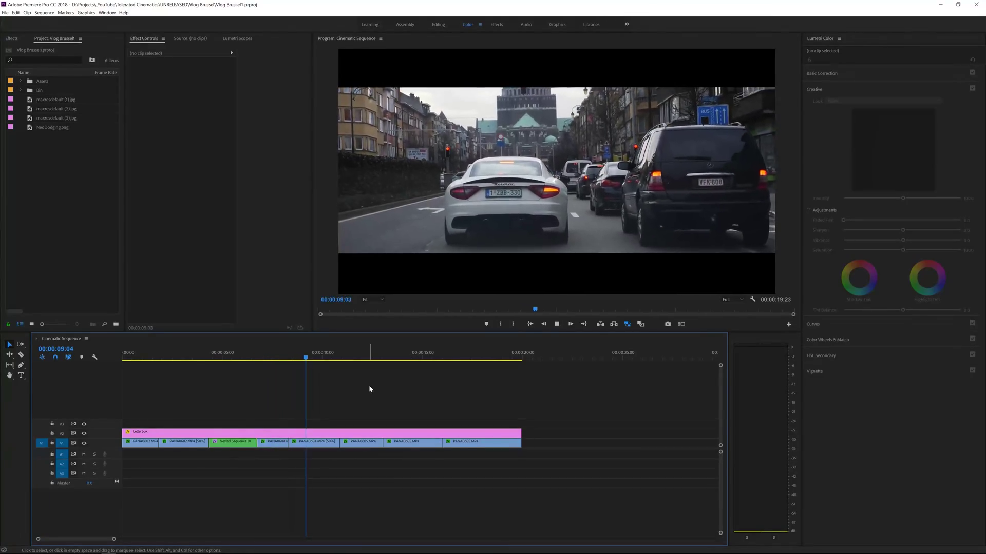
drag(354, 355, 487, 360)
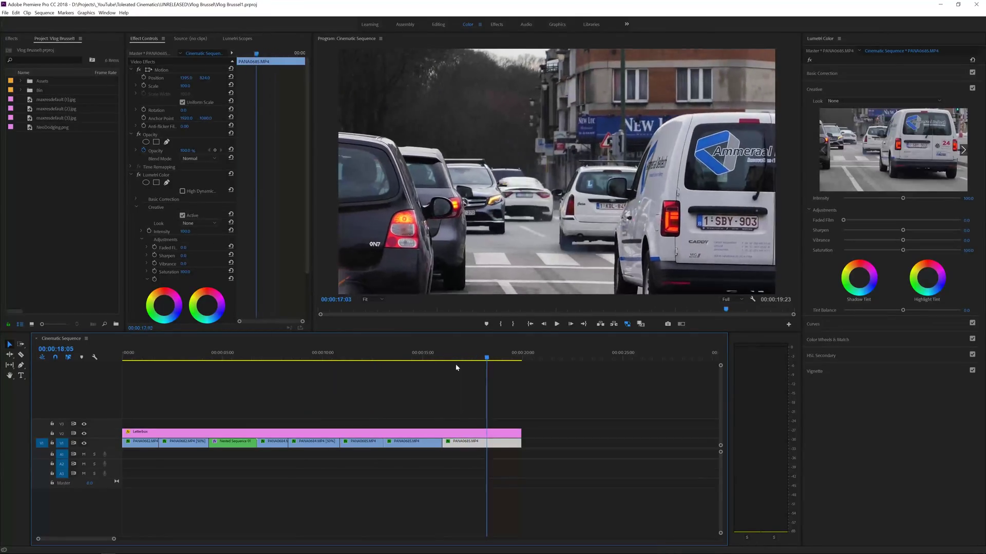
click(163, 382)
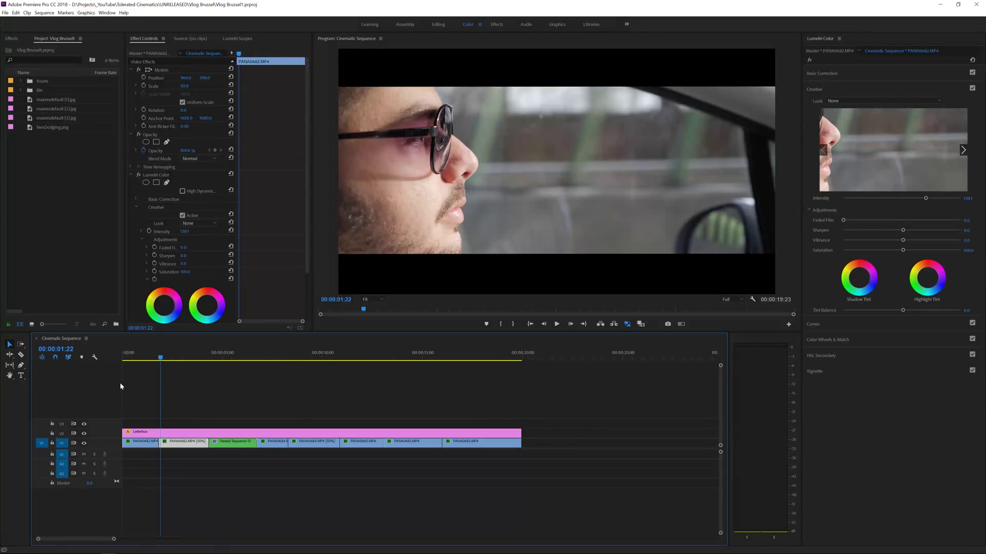
click(140, 359)
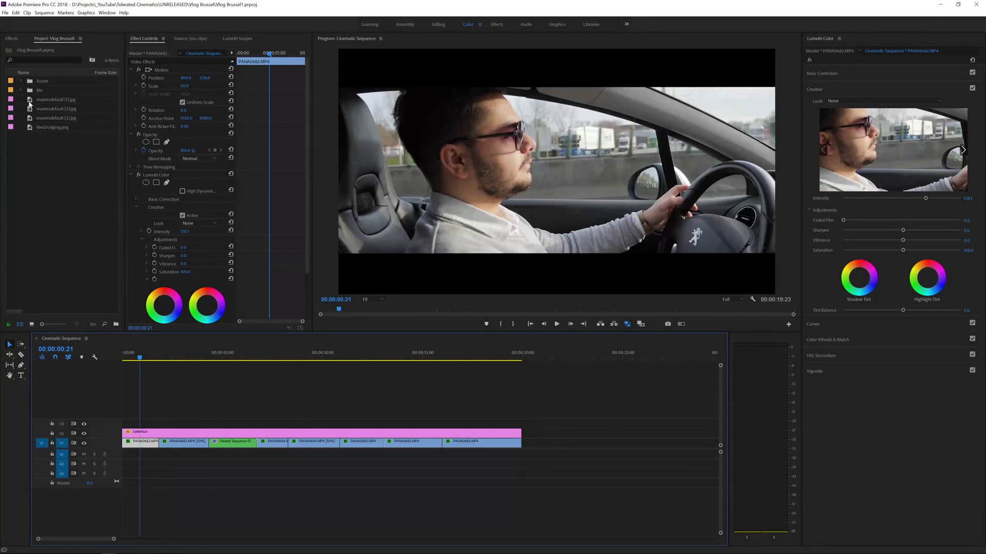
Preview maxresdefault (1)–(3).jpg and NeoDodging.png, then add them after the last clip on V1
double_click(29, 102)
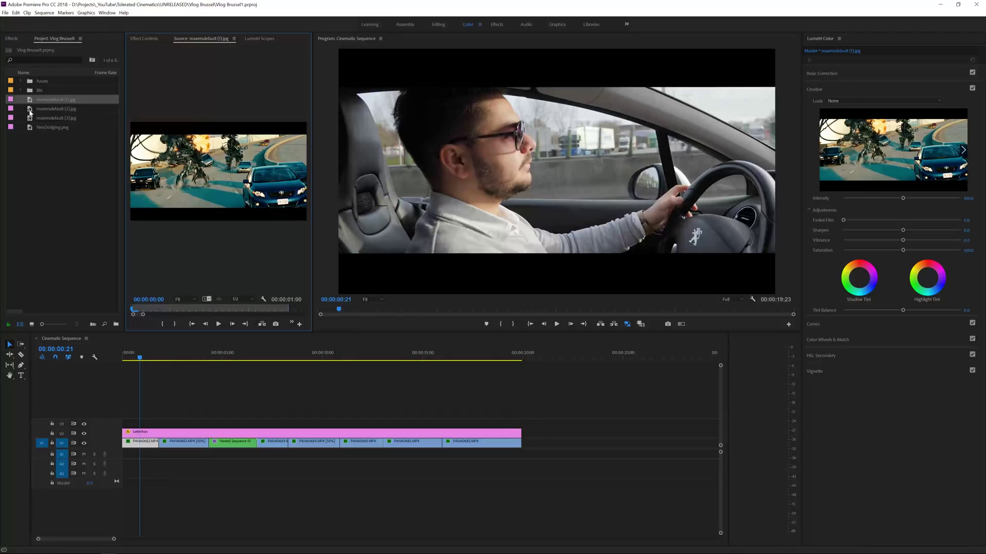
double_click(30, 109)
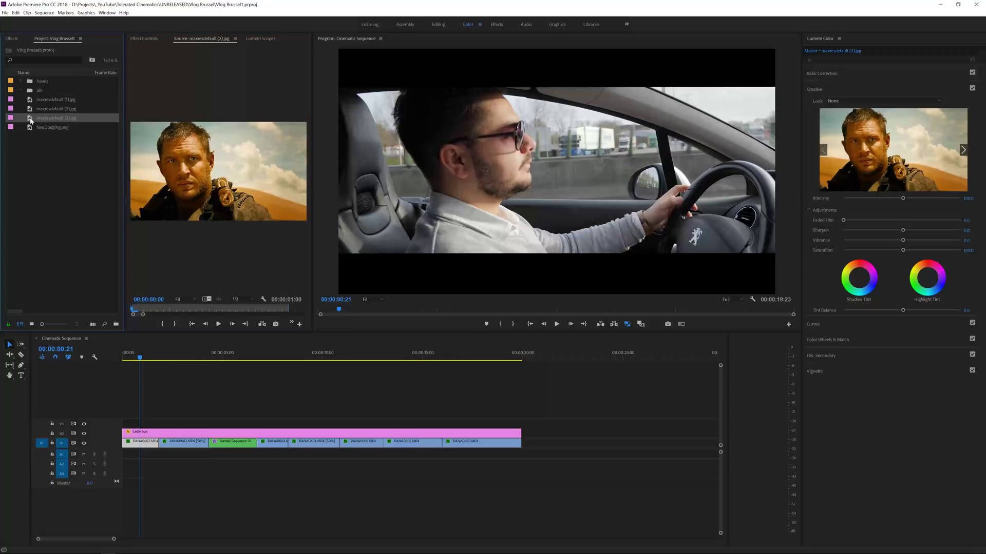
double_click(29, 118)
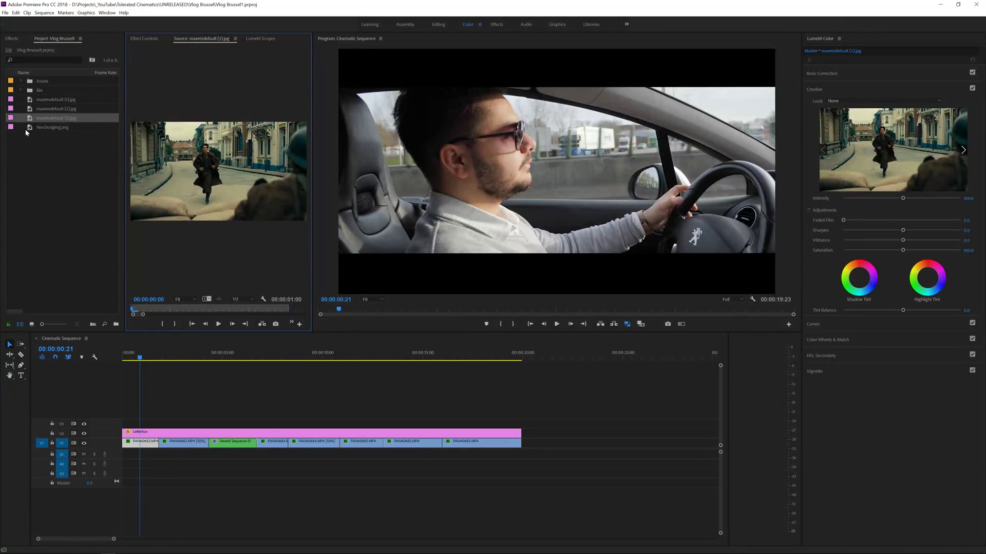
double_click(30, 129)
drag(31, 149, 30, 107)
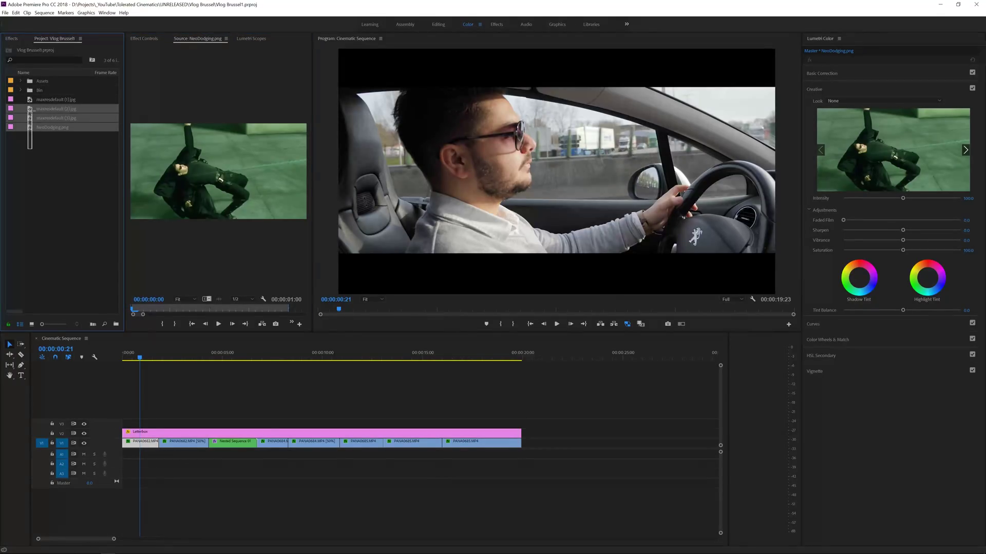
drag(417, 304, 556, 437)
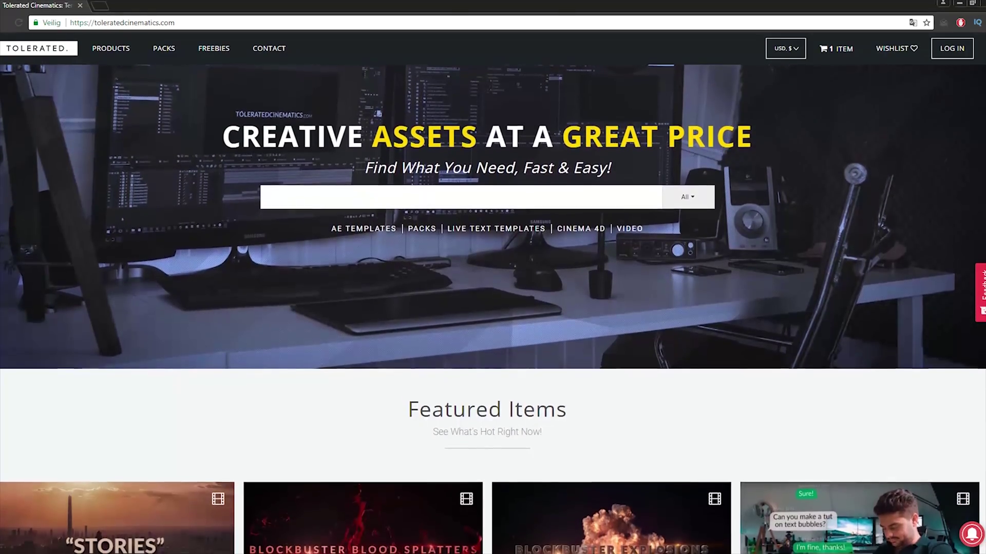
Open the Colorful Social Media – Lower Thirds page, then search the site for 'new year'
scroll(493, 277, down, 1)
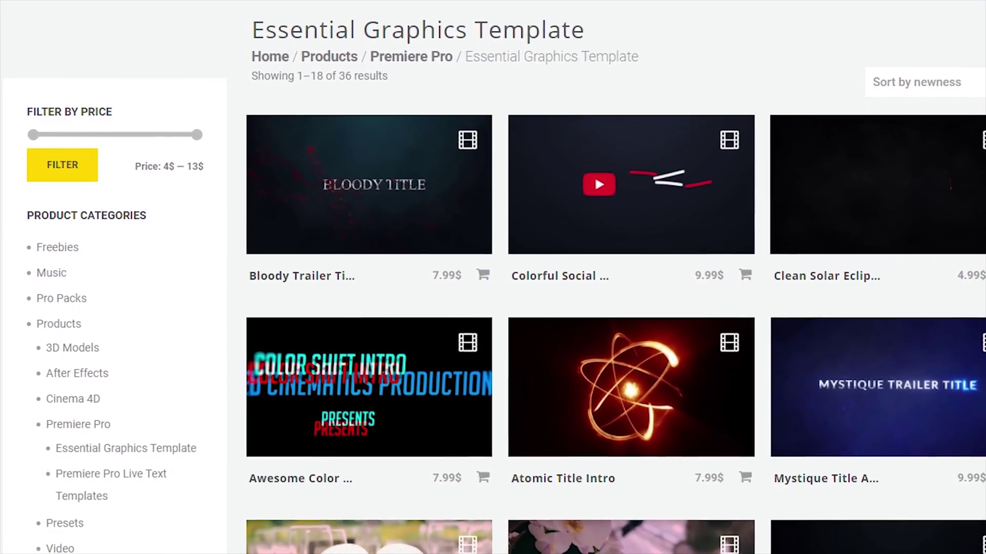
click(597, 171)
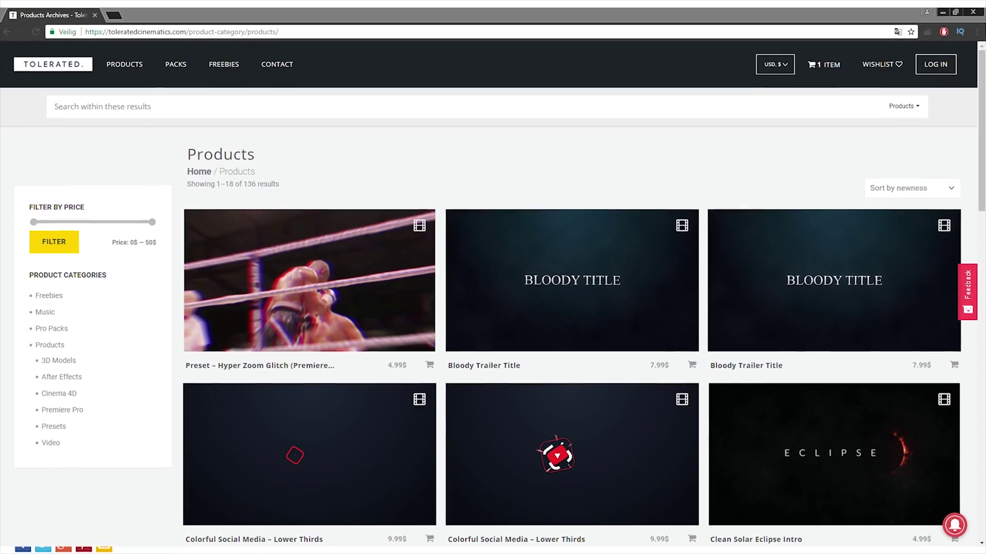
text(new year)
key(Return)
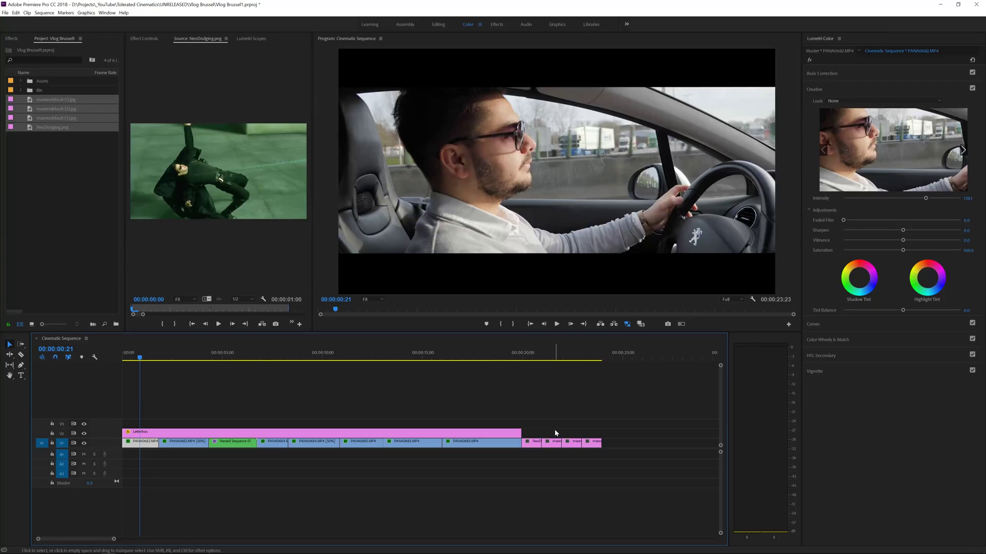
Enlarge the NeoDodging still's Scale in Effect Controls until it fills the frame
click(532, 358)
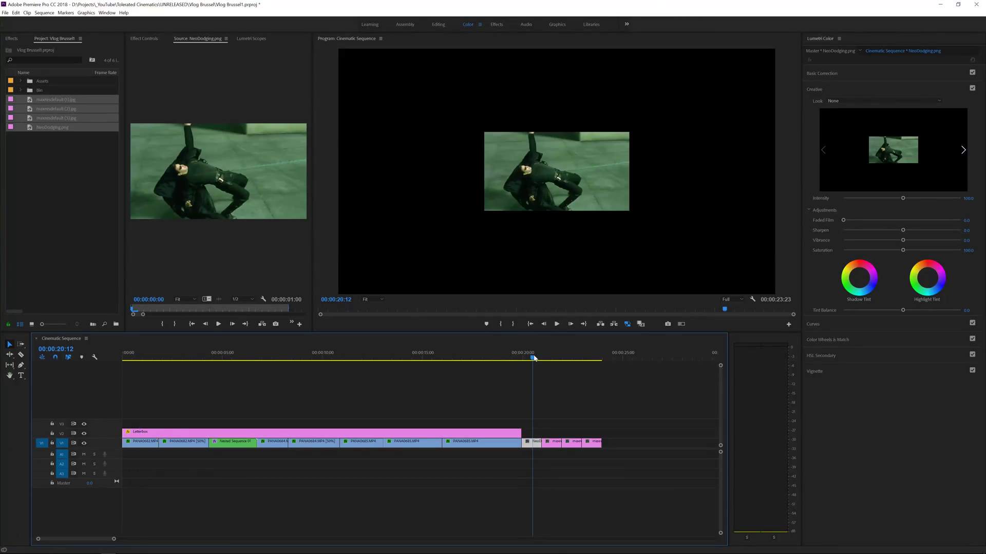
key(shift+5)
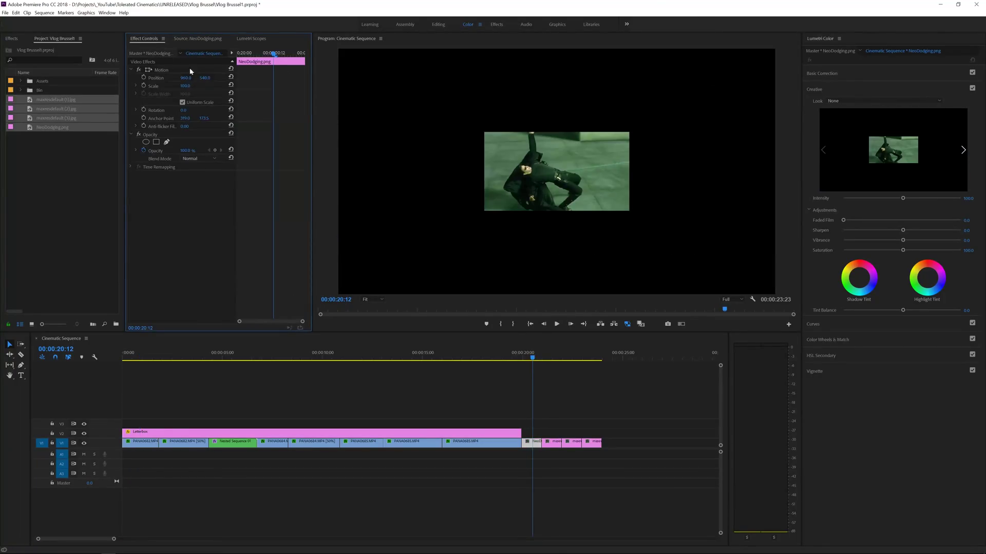
drag(186, 89, 192, 86)
Move past the maxresdefault stills to the Transformers still and scale it up to 139
click(555, 358)
click(567, 355)
click(588, 359)
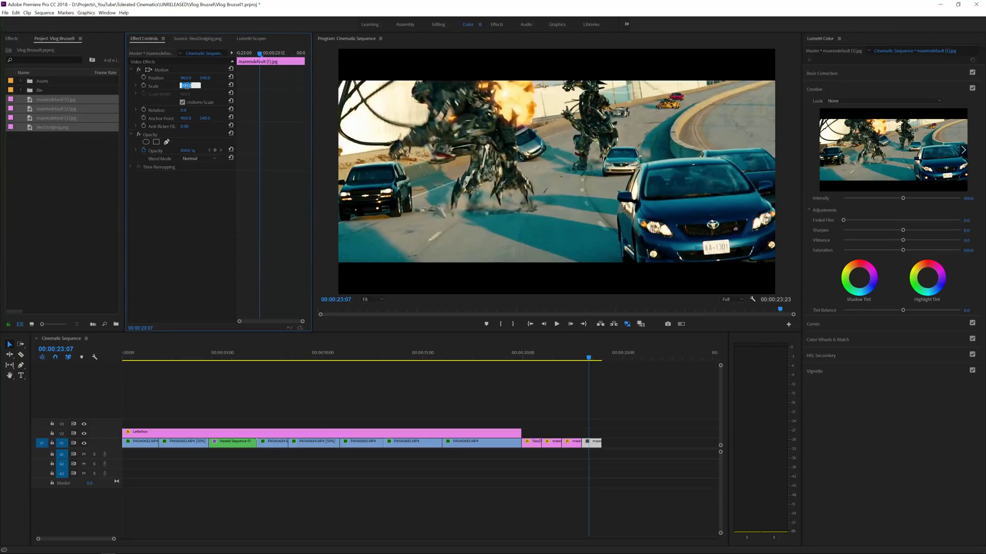
drag(185, 86, 193, 85)
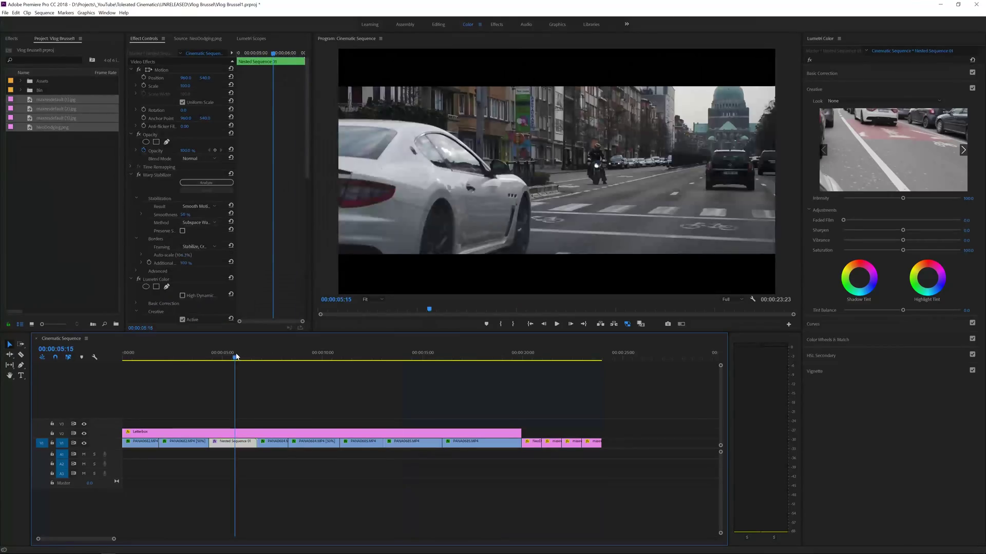
click(554, 358)
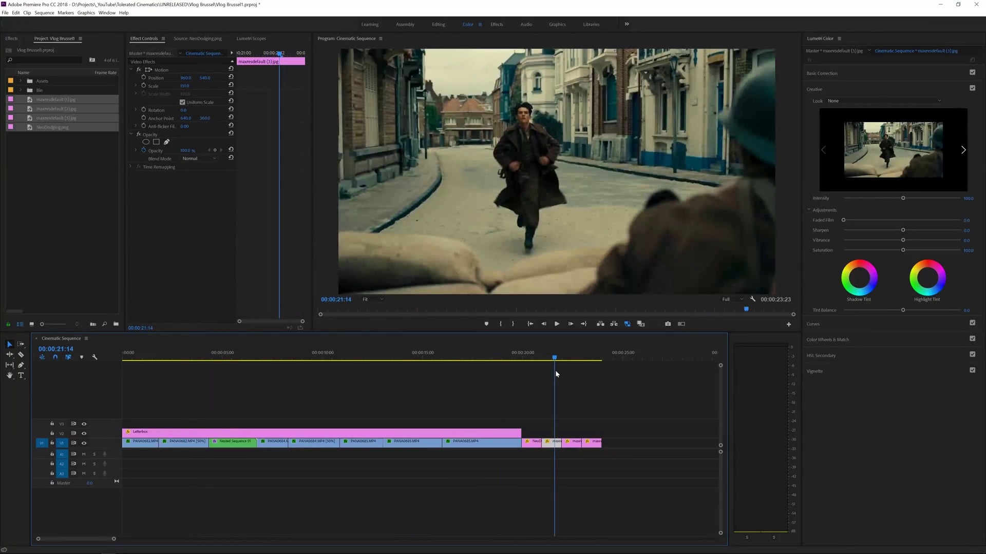
drag(555, 370, 572, 368)
drag(183, 361, 155, 359)
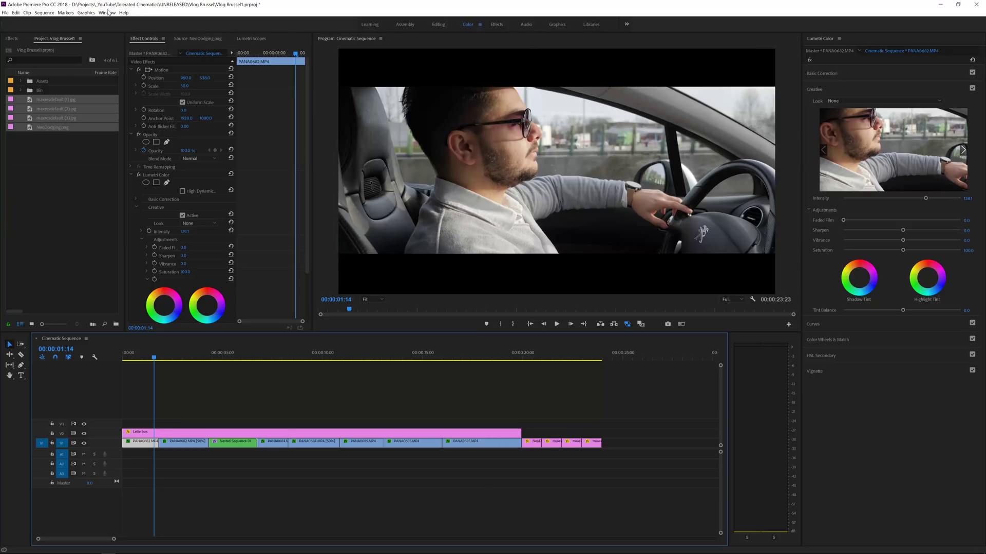
Look through the Window > Workspaces menu options, then dismiss the menu
click(108, 13)
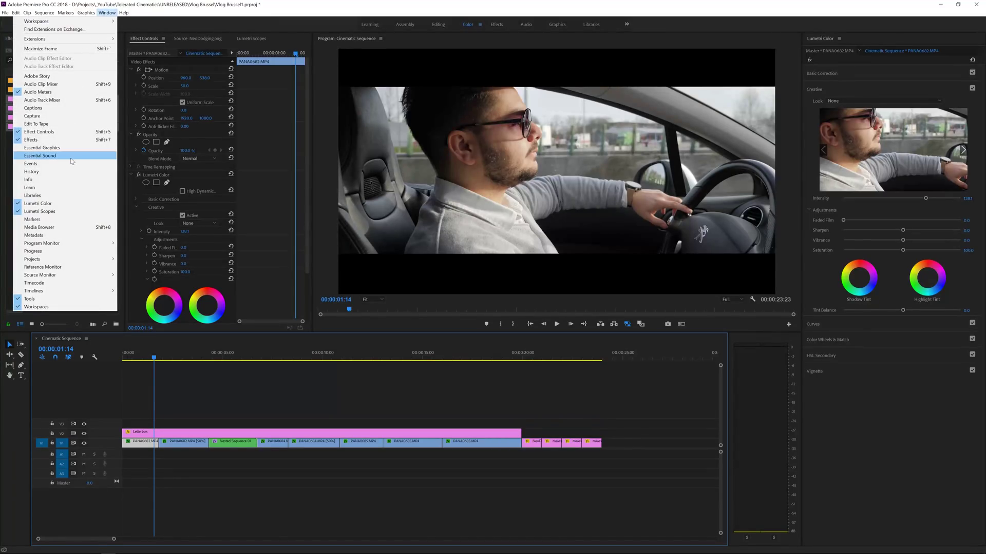
mouse_move(73, 16)
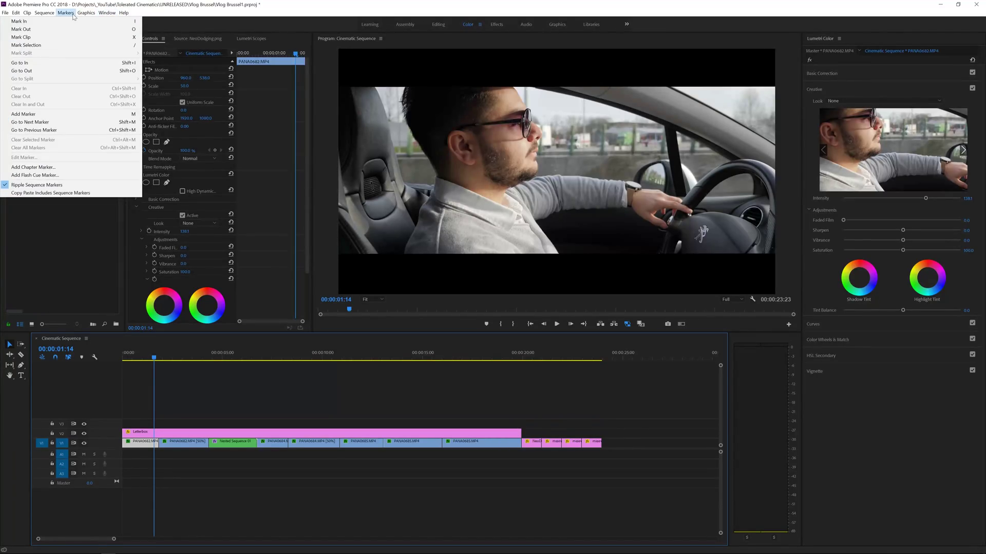
mouse_move(107, 13)
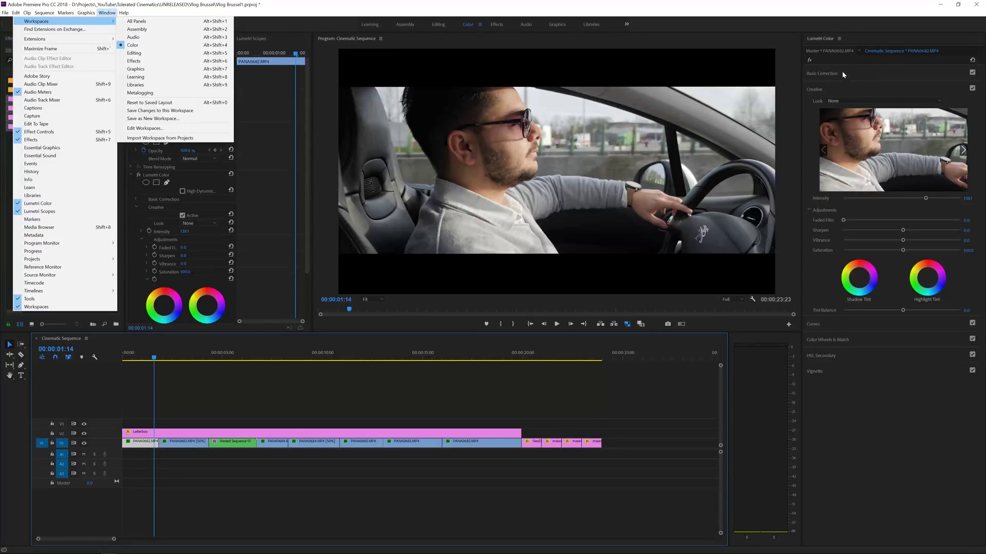
click(814, 37)
Collapse the Lumetri Color correction sections and expand Color Wheels & Match
click(822, 73)
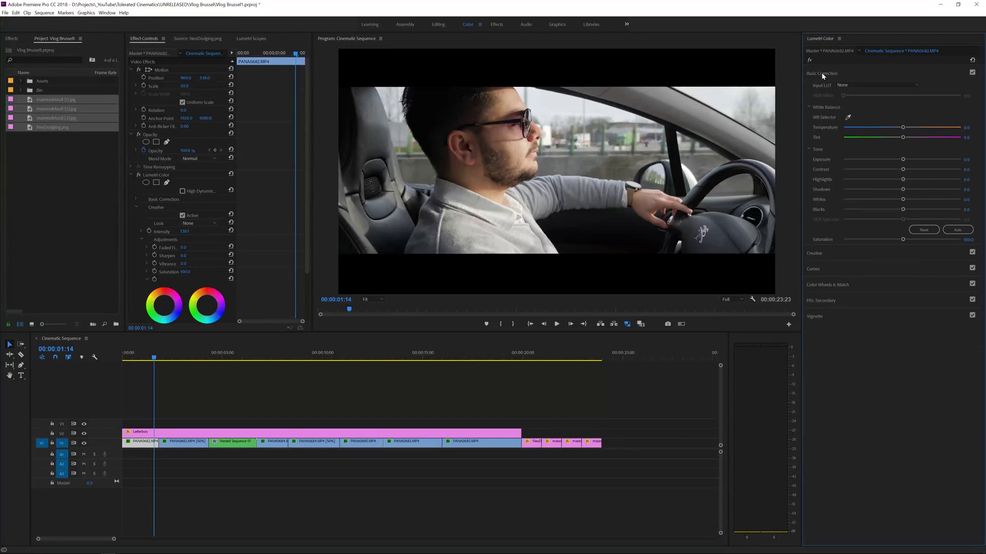
click(823, 77)
click(822, 88)
click(821, 92)
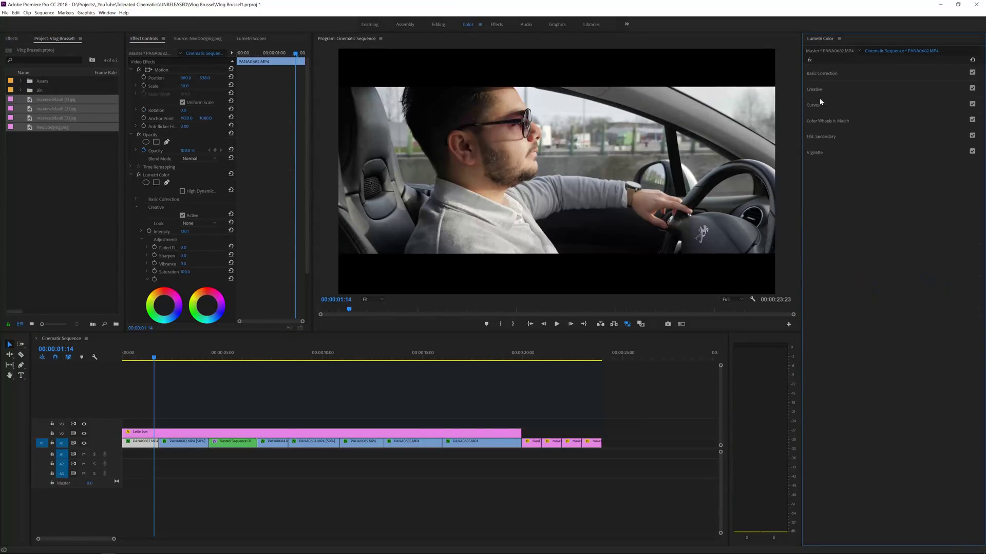
click(839, 122)
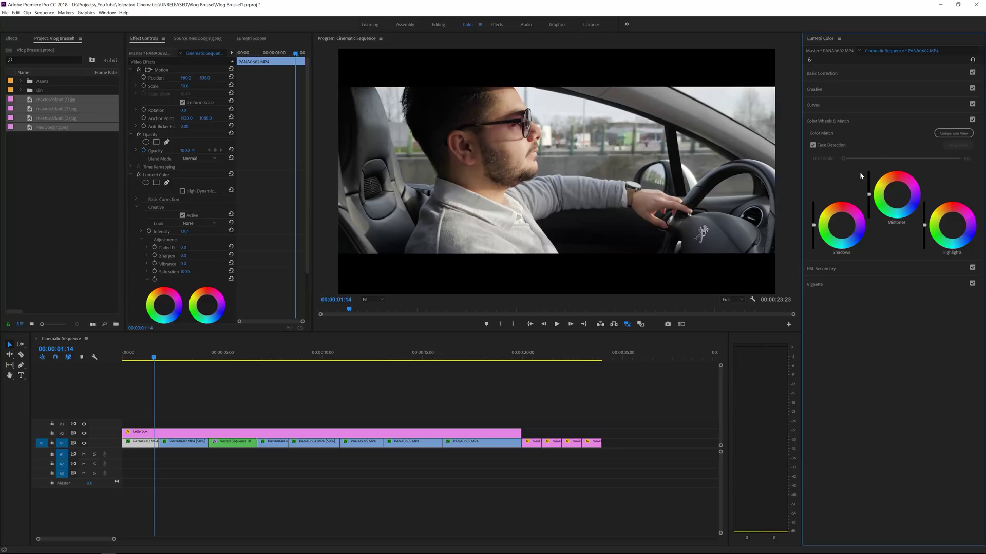
Turn on Comparison View and place an Adjustment Layer on V2, extended to the Letterbox's end
click(948, 136)
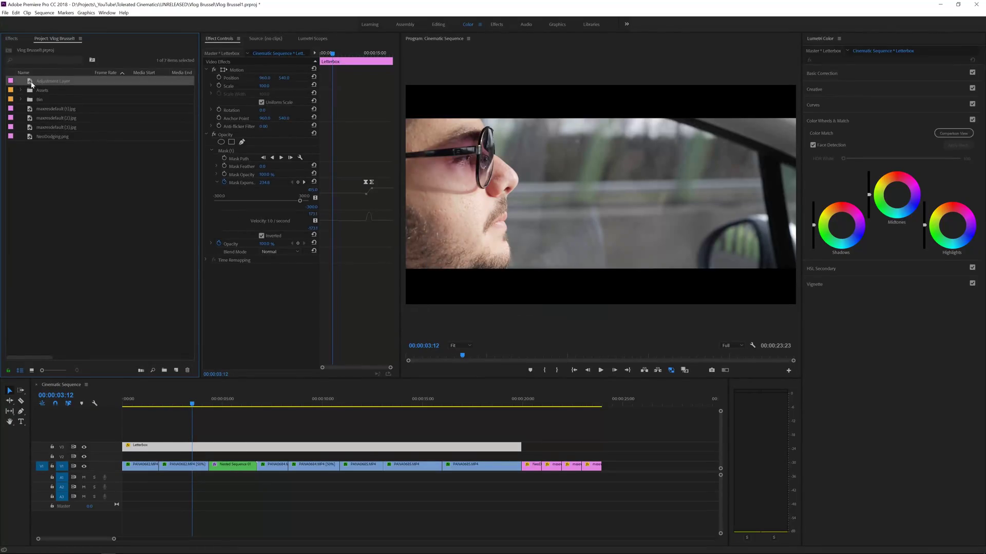
drag(31, 84, 521, 455)
click(507, 458)
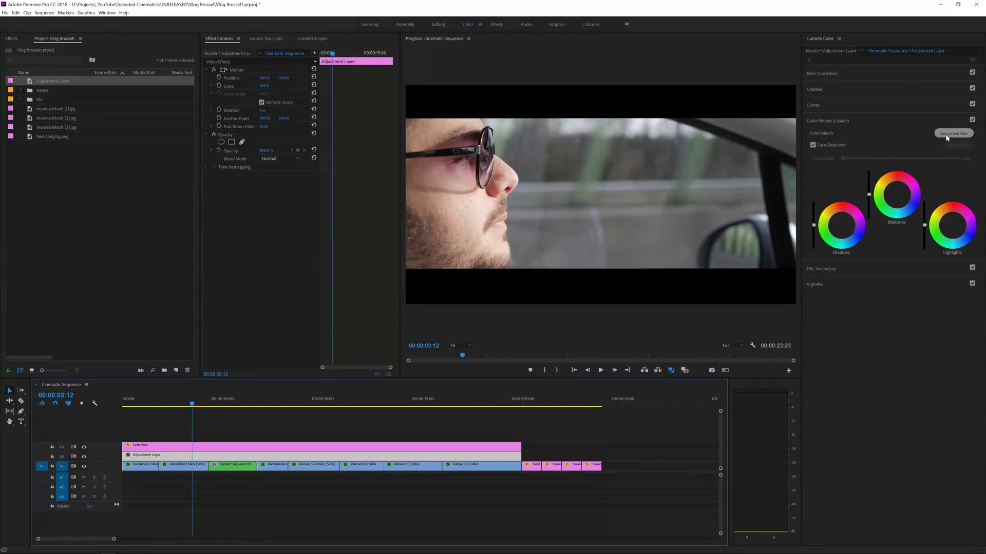
Toggle Comparison View, pick a reference still, and apply Color Match to the footage
click(947, 135)
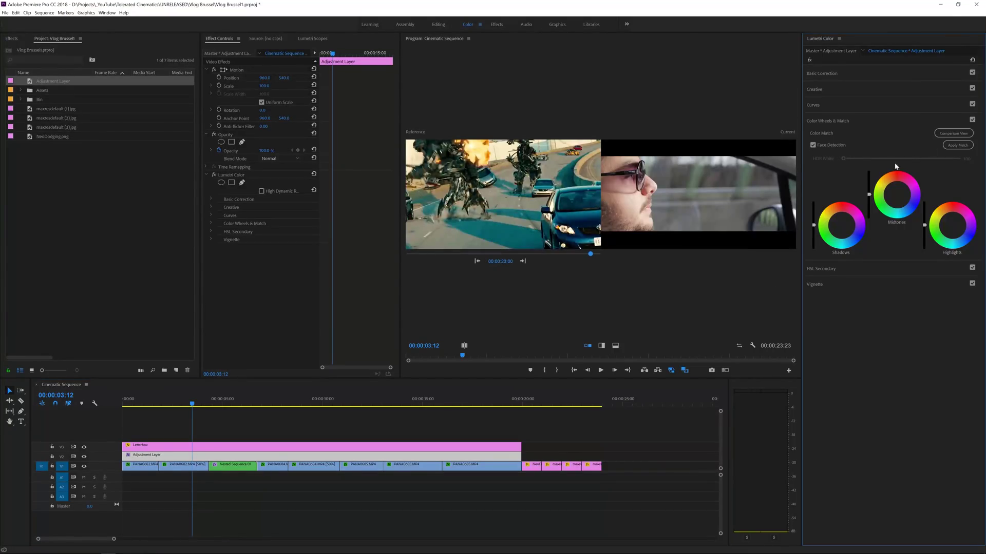
mouse_move(591, 255)
mouse_down()
mouse_move(427, 256)
mouse_move(585, 260)
mouse_up()
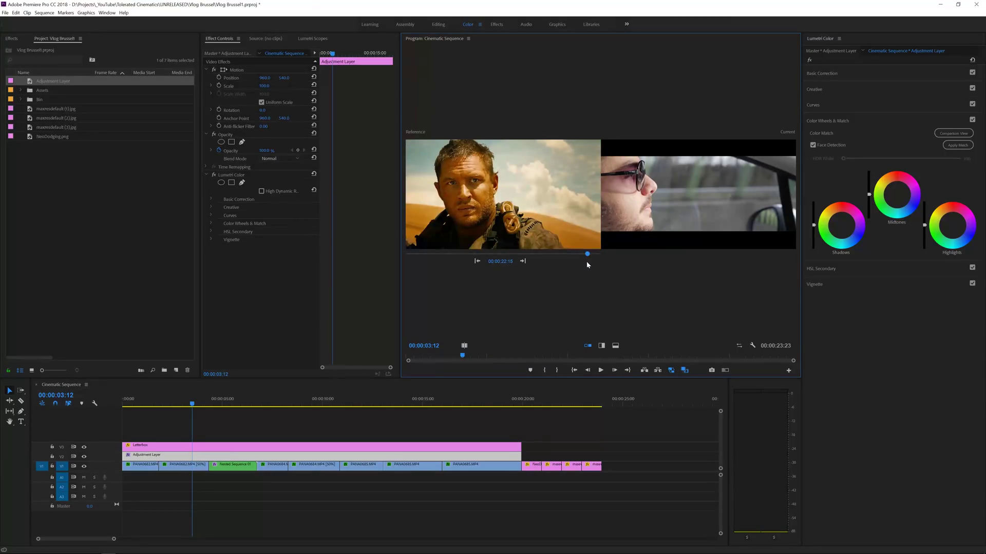
click(956, 146)
click(148, 403)
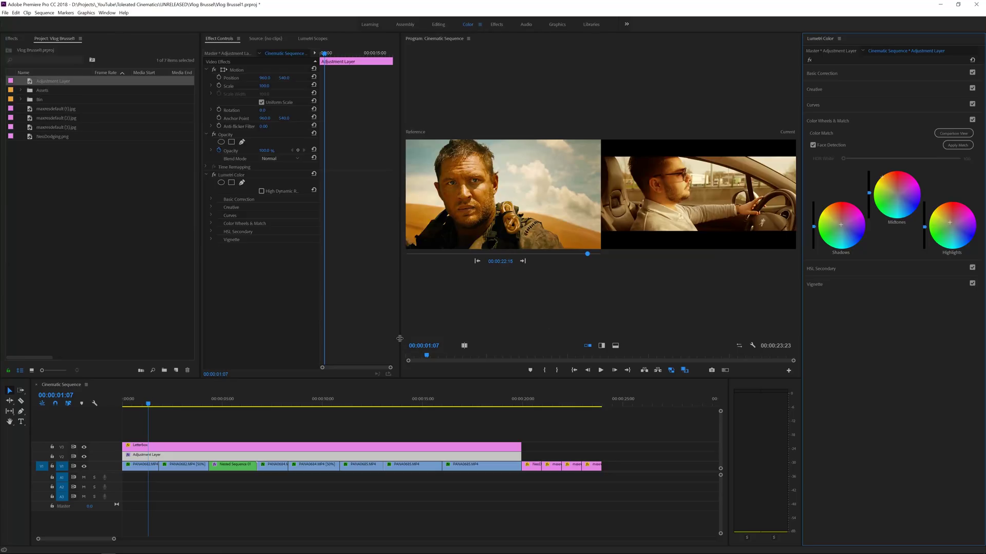
Widen the Program monitor's comparison view and switch the reference to the Dunkirk street-run still
drag(400, 339, 304, 339)
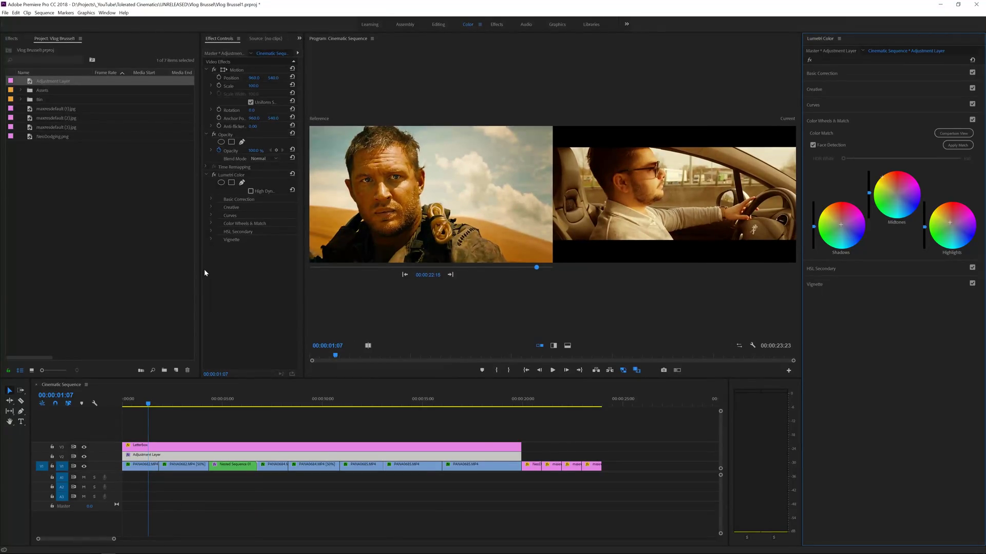
drag(200, 275, 42, 290)
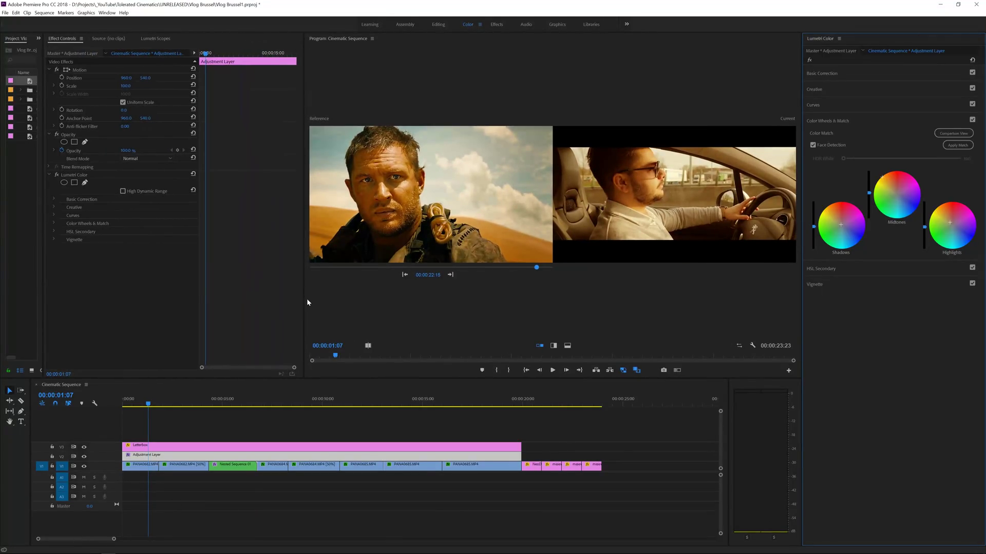
drag(305, 299, 217, 306)
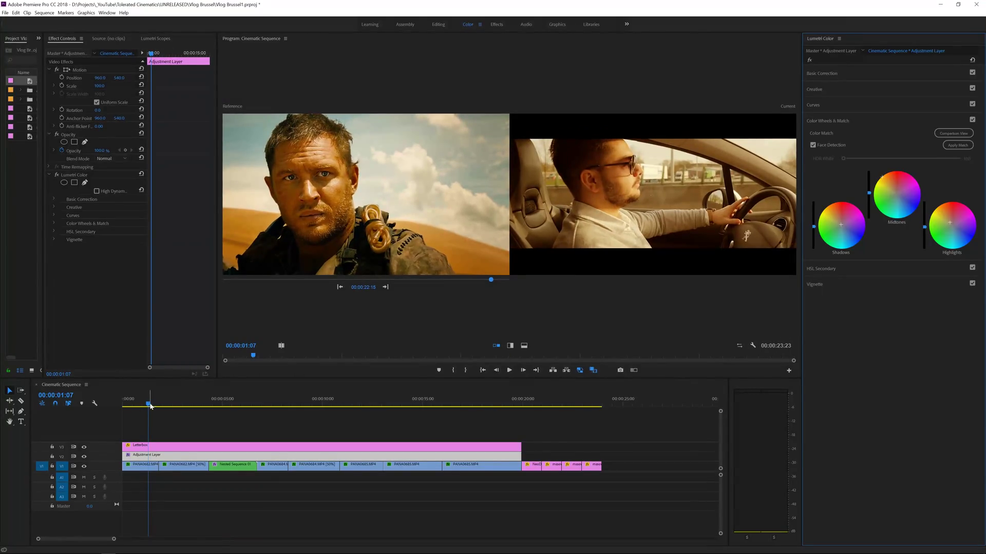
drag(147, 405, 122, 411)
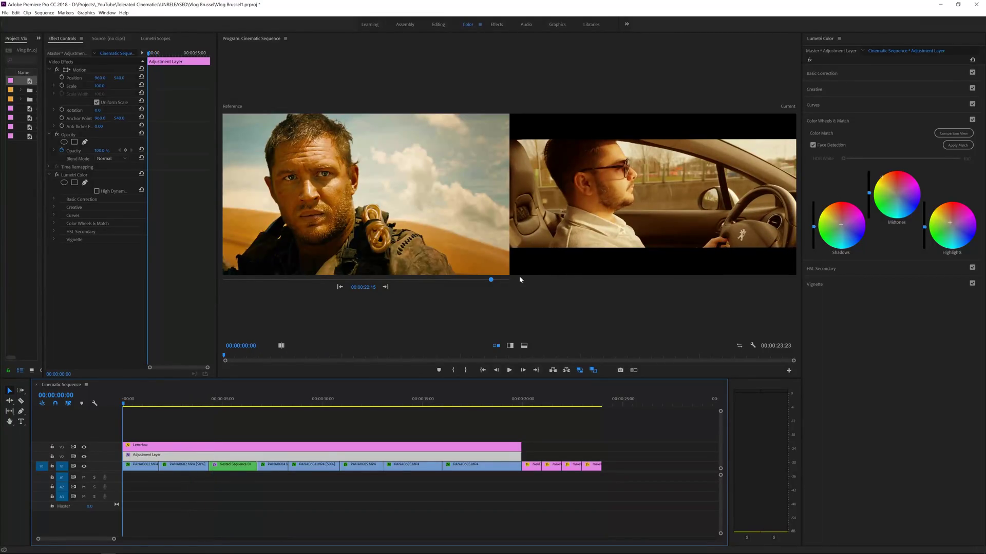
drag(491, 279, 479, 282)
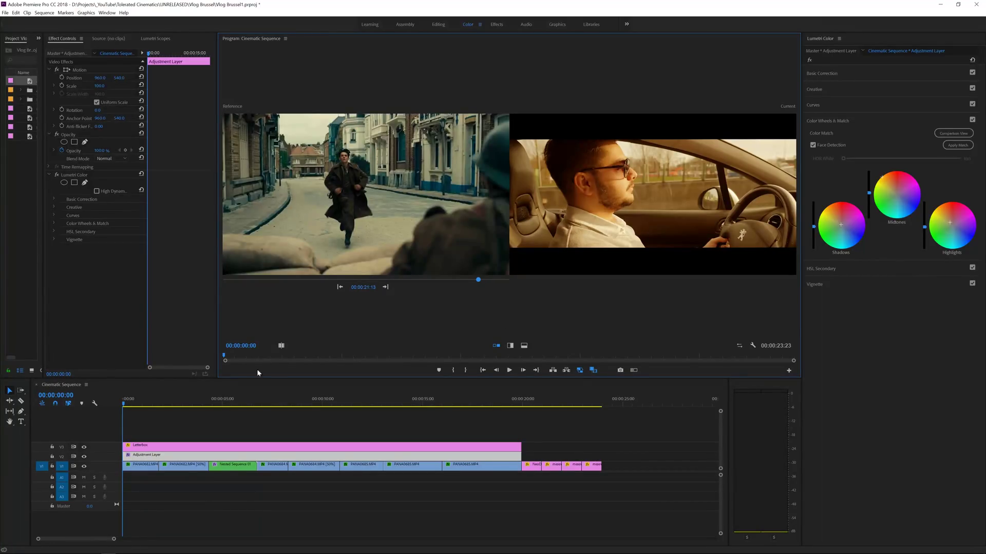
On the white-car street shot, apply Color Match and toggle Color Wheels & Match off and on to compare
mouse_move(238, 405)
mouse_down()
mouse_move(280, 405)
mouse_move(254, 406)
mouse_up()
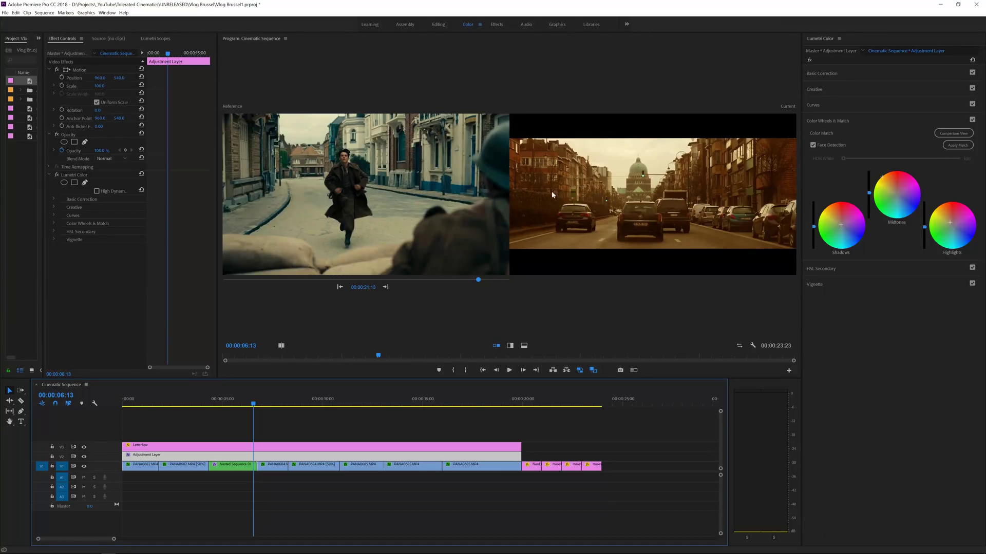
click(960, 146)
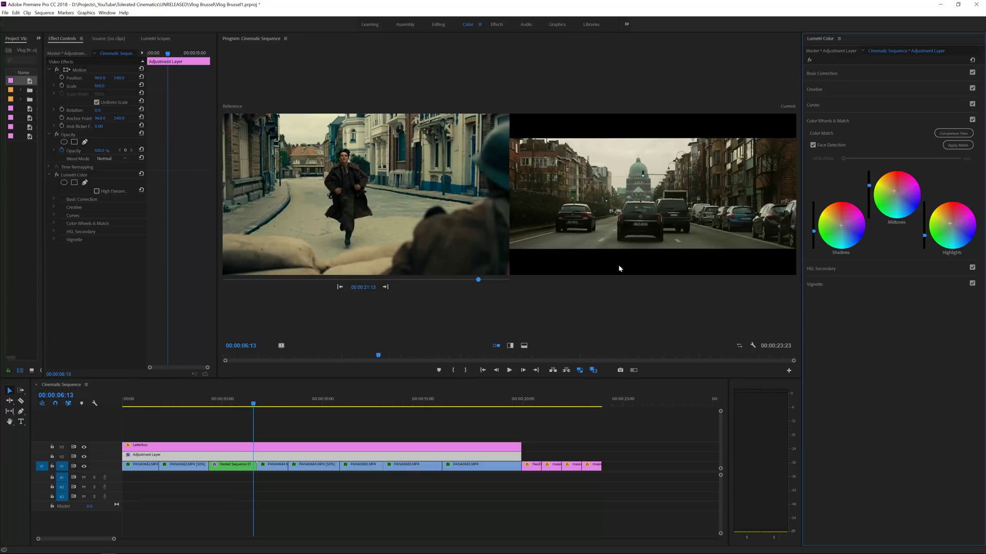
click(972, 121)
click(972, 120)
click(511, 347)
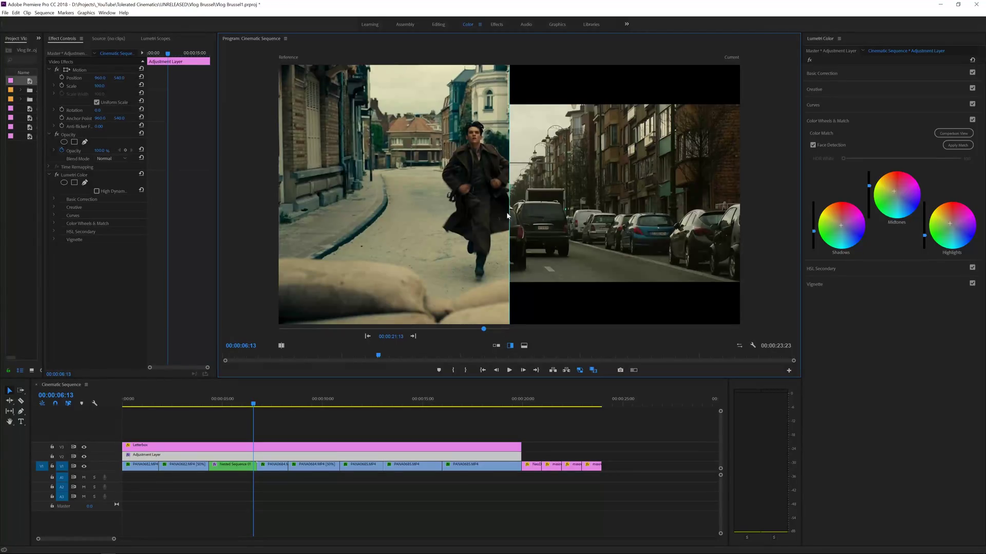
drag(509, 213, 604, 246)
click(523, 346)
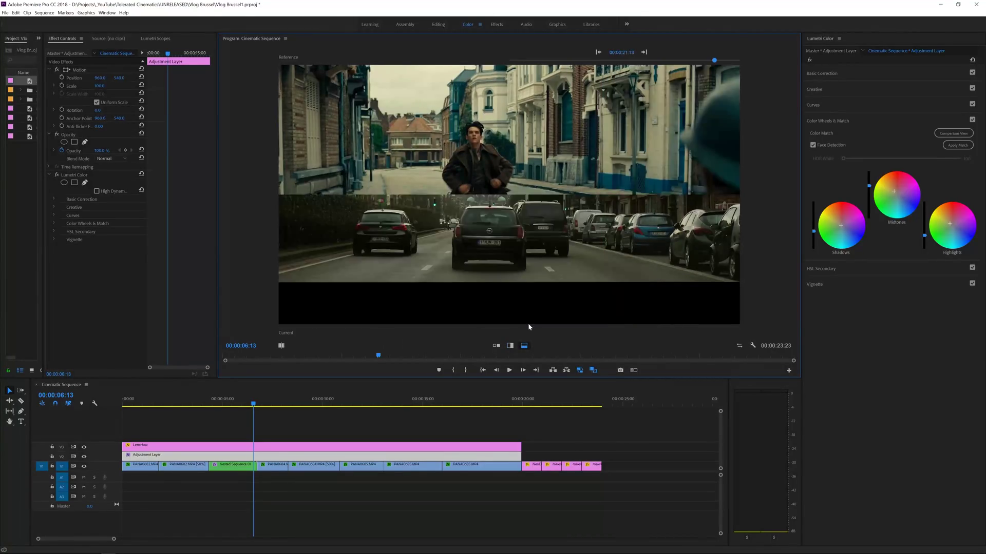
mouse_move(525, 195)
mouse_down()
mouse_move(519, 283)
mouse_move(514, 181)
mouse_up()
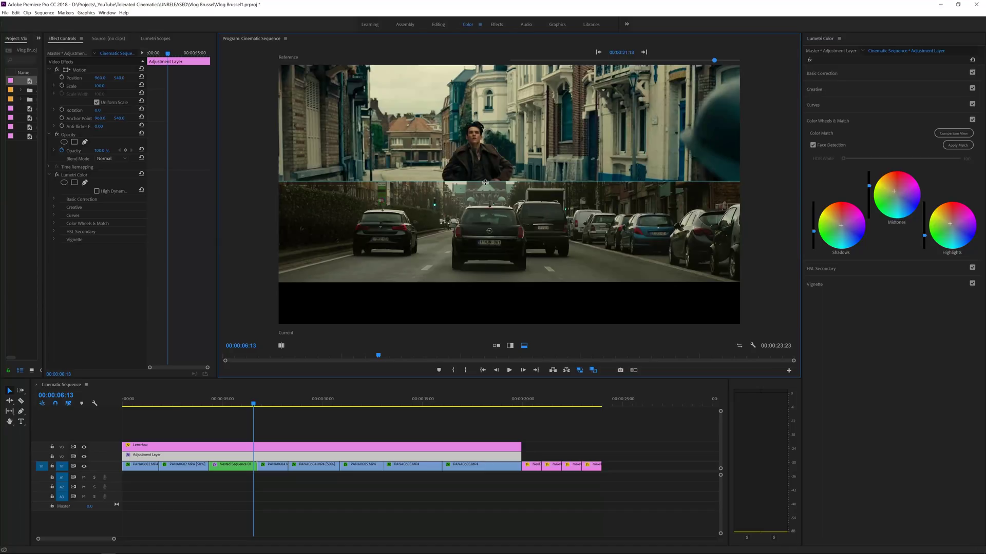
Set the Transformers still as the side-by-side reference and apply the match
click(496, 345)
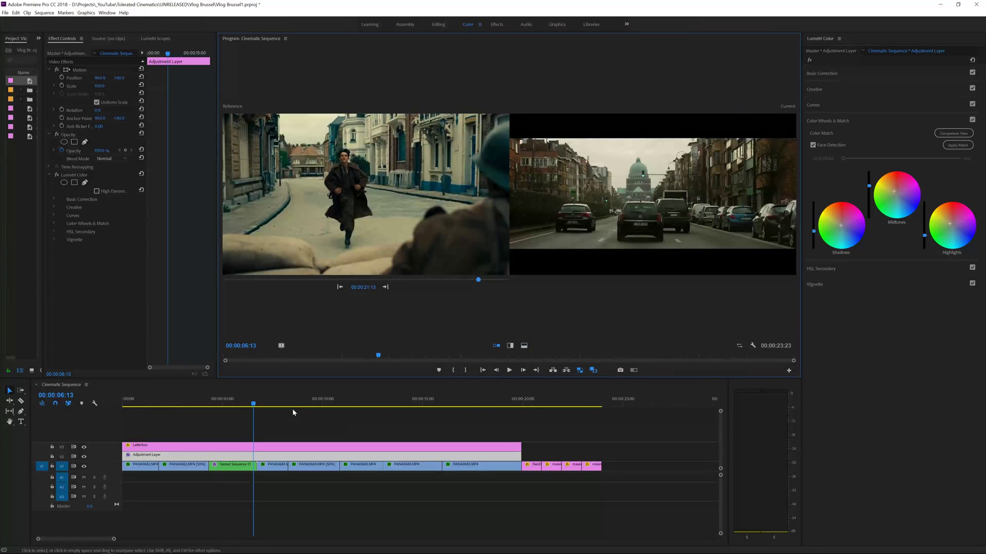
drag(481, 277, 499, 281)
click(956, 147)
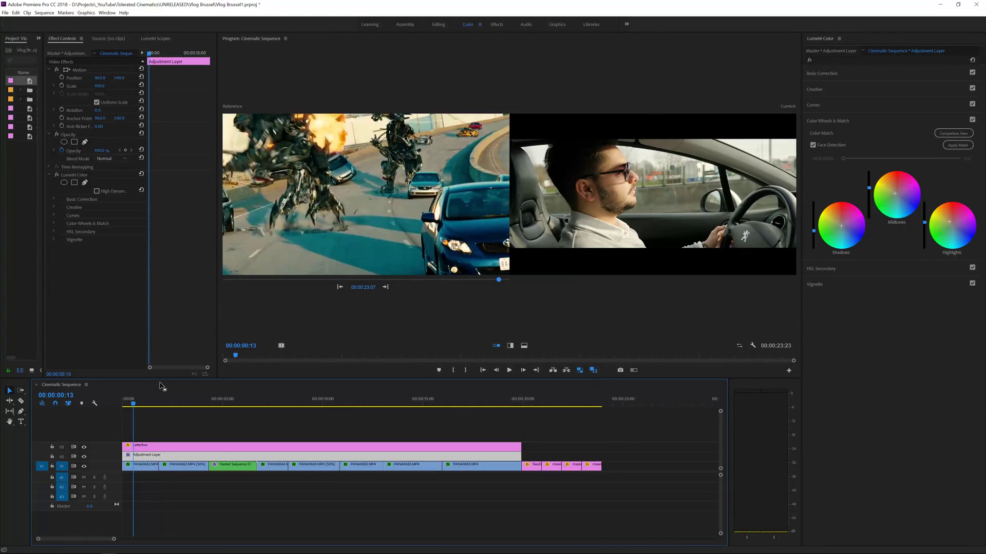
Re-apply the match on the face close-up, check the street shot, and browse to another reference still
mouse_move(148, 407)
mouse_down()
mouse_move(218, 408)
mouse_move(137, 416)
mouse_up()
click(957, 145)
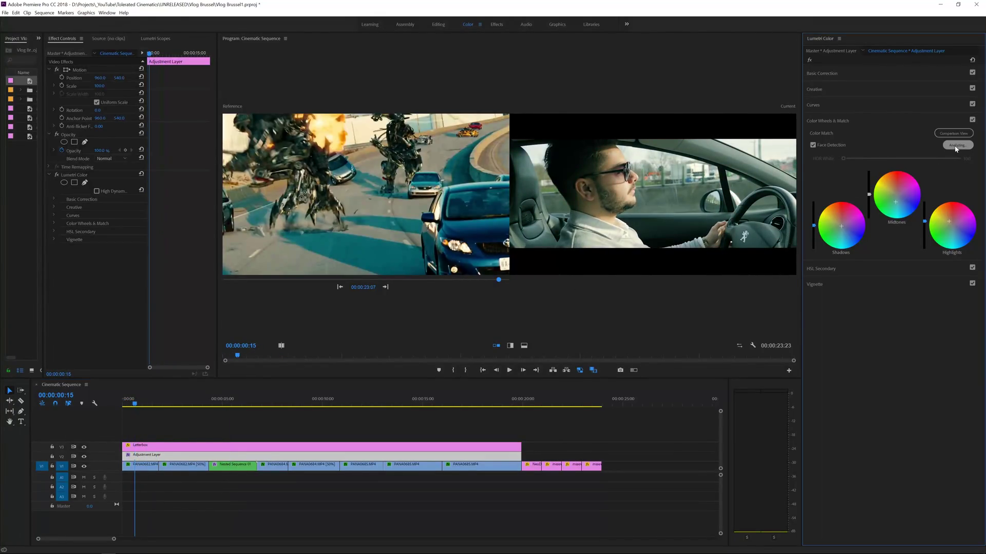
drag(135, 404, 454, 400)
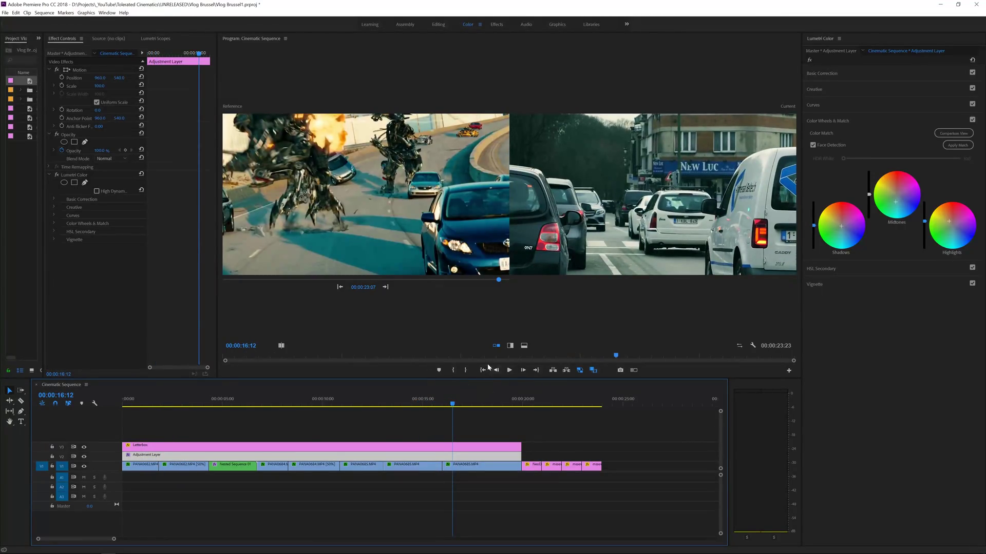
click(499, 281)
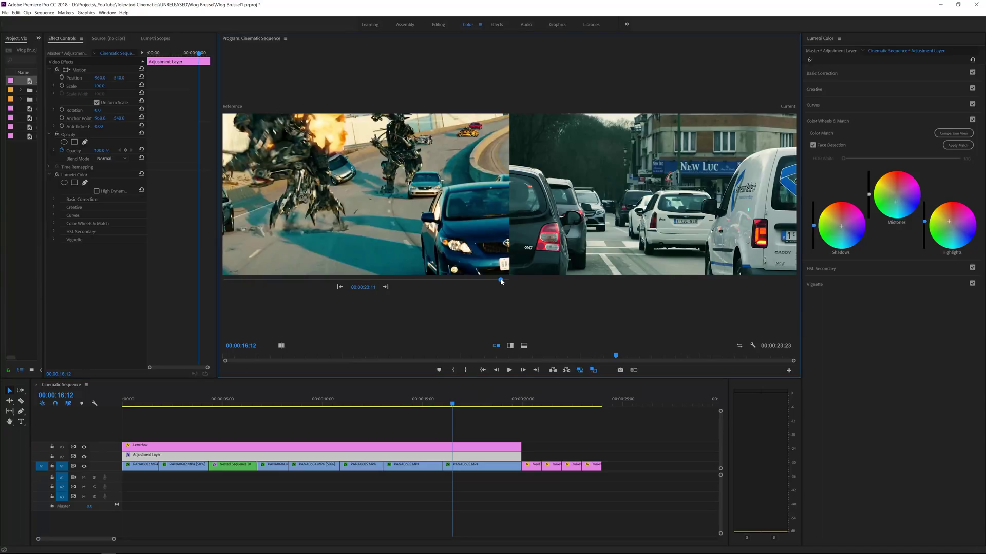
drag(506, 279, 469, 281)
Return to the start of the vlog and match it to the green-tinted reference still
click(495, 394)
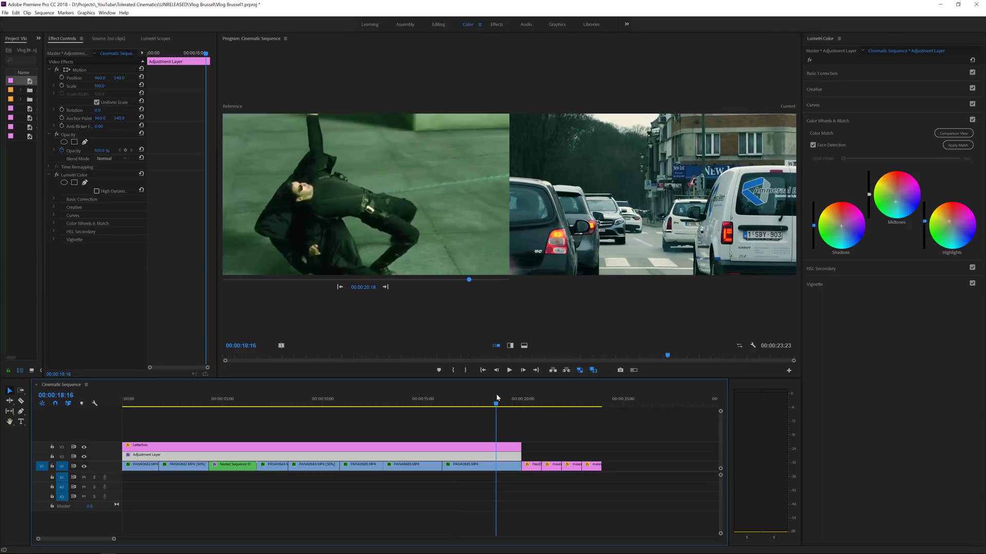
drag(458, 404, 108, 410)
click(955, 146)
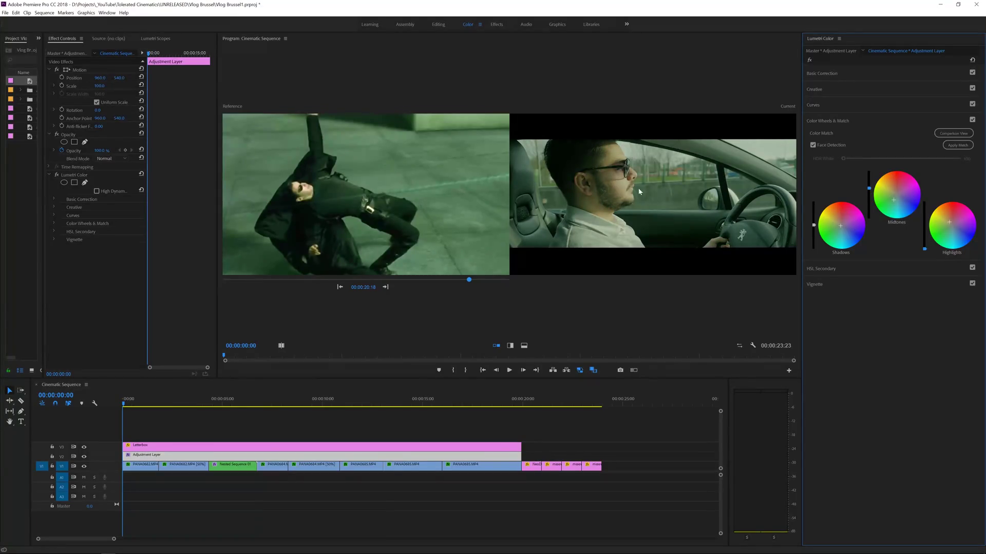
In Basic Correction, set Contrast to about 21, Whites to 54.1, Highlights to 4.9, and review playback
click(826, 75)
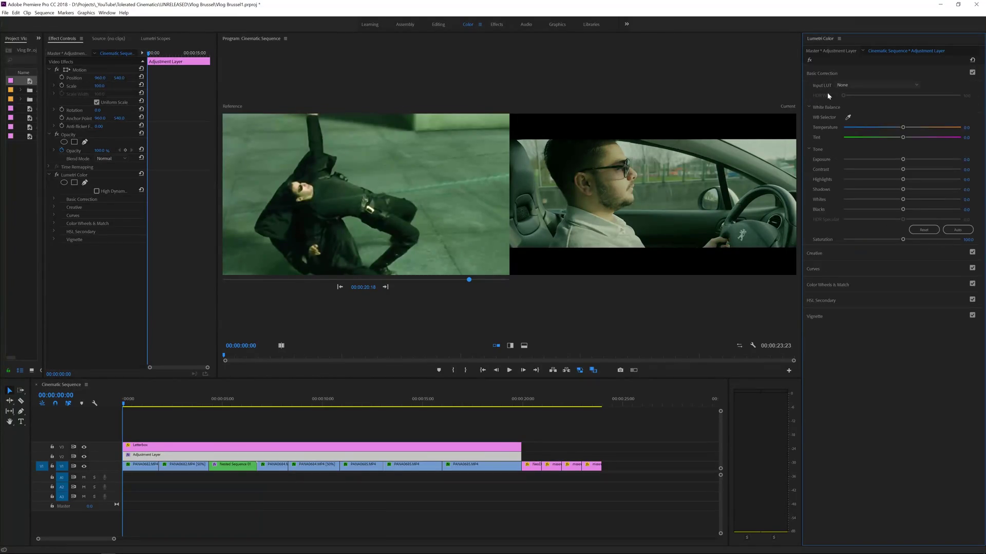
drag(902, 170, 946, 168)
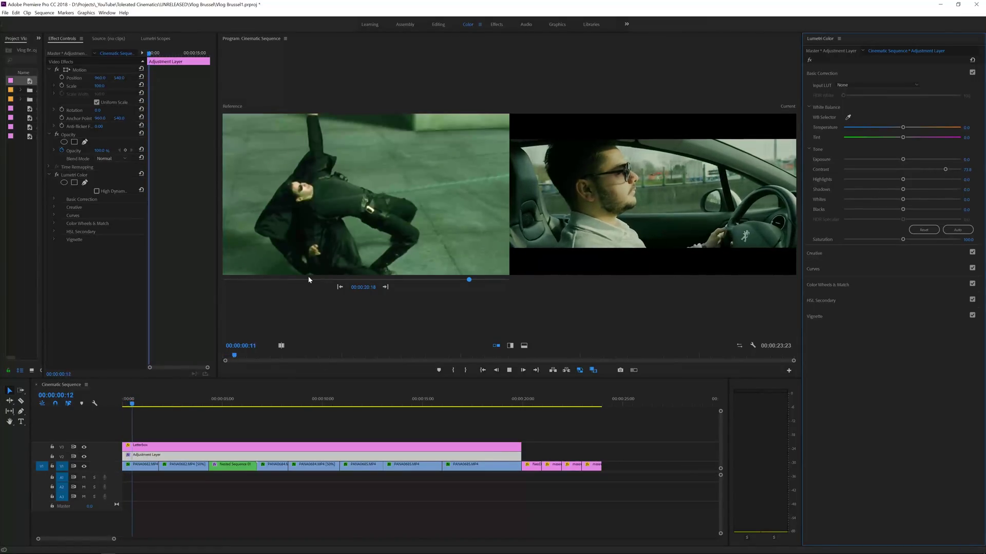
drag(903, 179, 937, 181)
key(space)
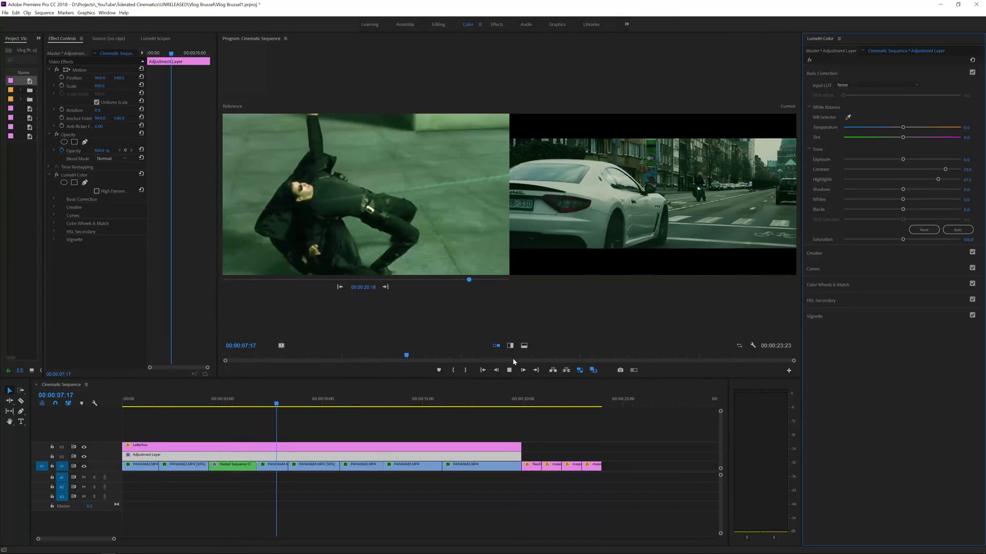
key(space)
drag(924, 201, 905, 181)
key(space)
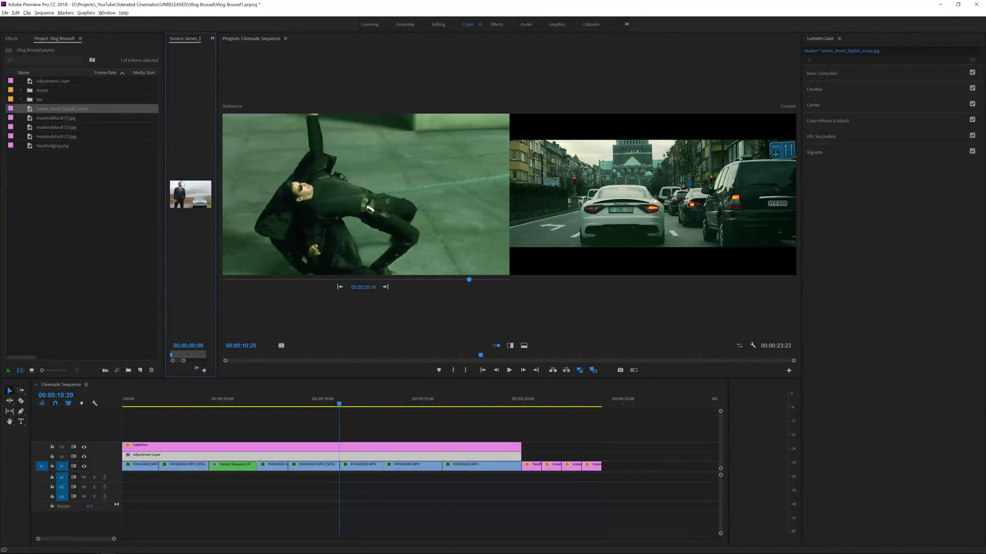
Place James_Bond_Skyfall_scene at the end of V1 and set its Scale to 166 in Effect Controls
drag(30, 111, 610, 465)
click(610, 401)
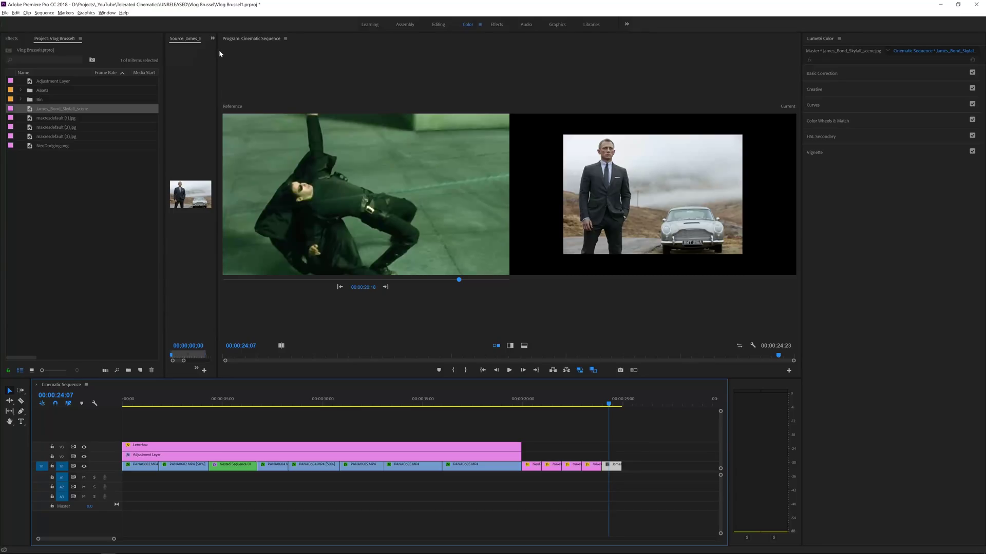
drag(217, 53, 303, 51)
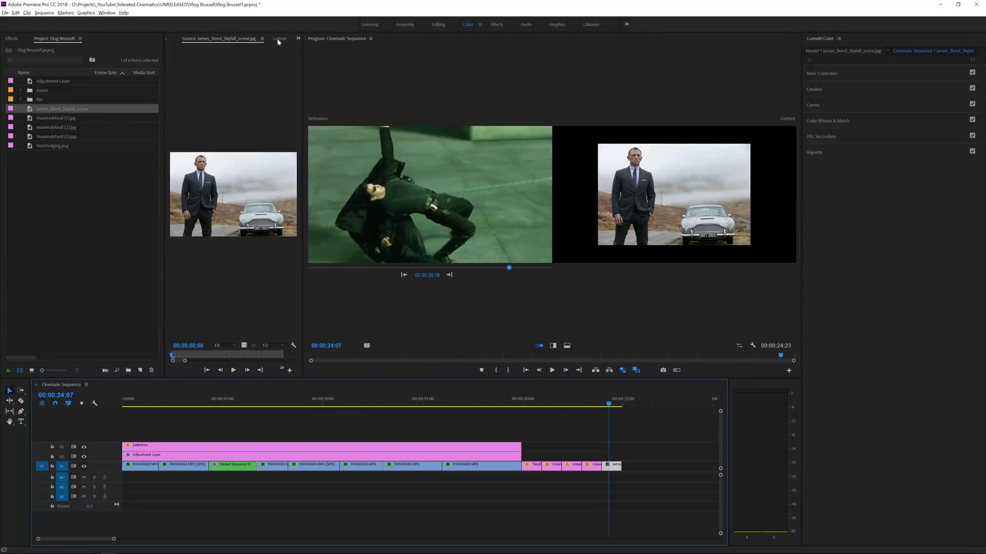
click(279, 38)
click(298, 38)
click(338, 57)
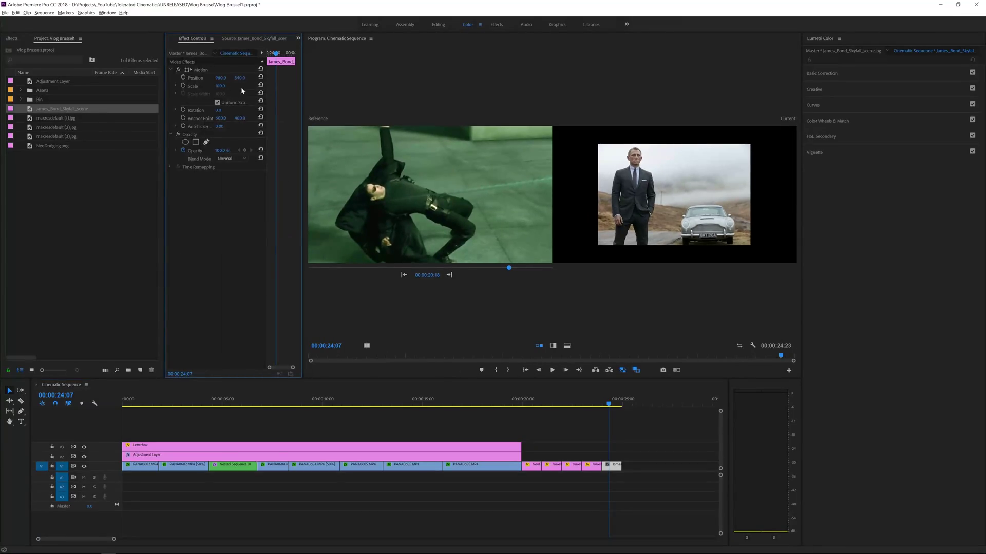
mouse_move(234, 89)
mouse_down()
mouse_move(267, 89)
mouse_move(202, 86)
mouse_move(217, 86)
mouse_up()
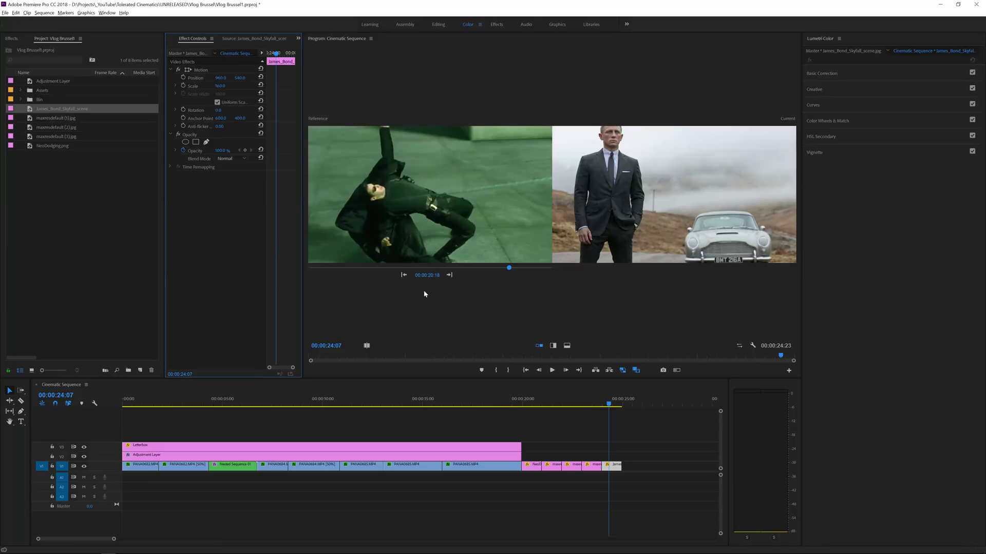
Put the playhead on the street shot and make the James_Bond_Skyfall_scene still the reference
click(503, 403)
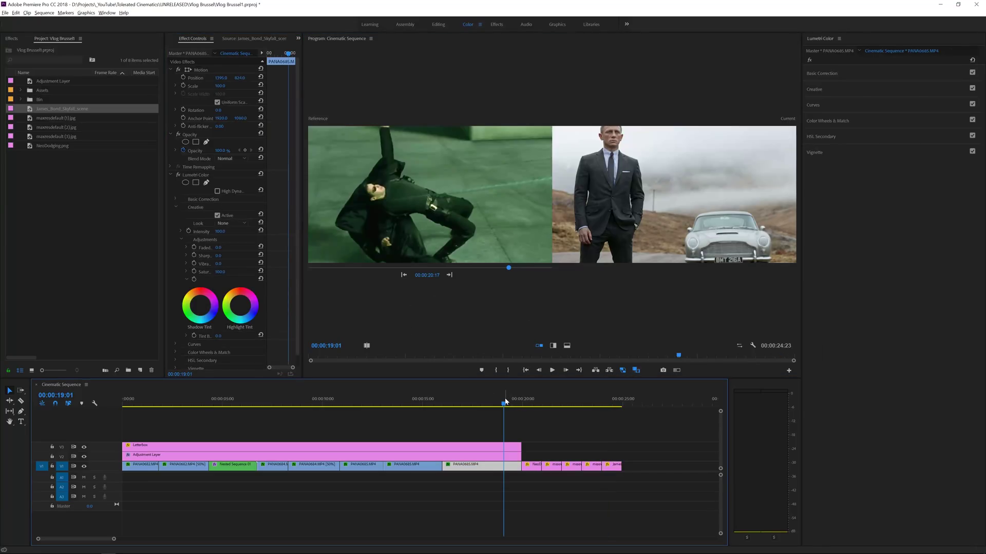
click(494, 399)
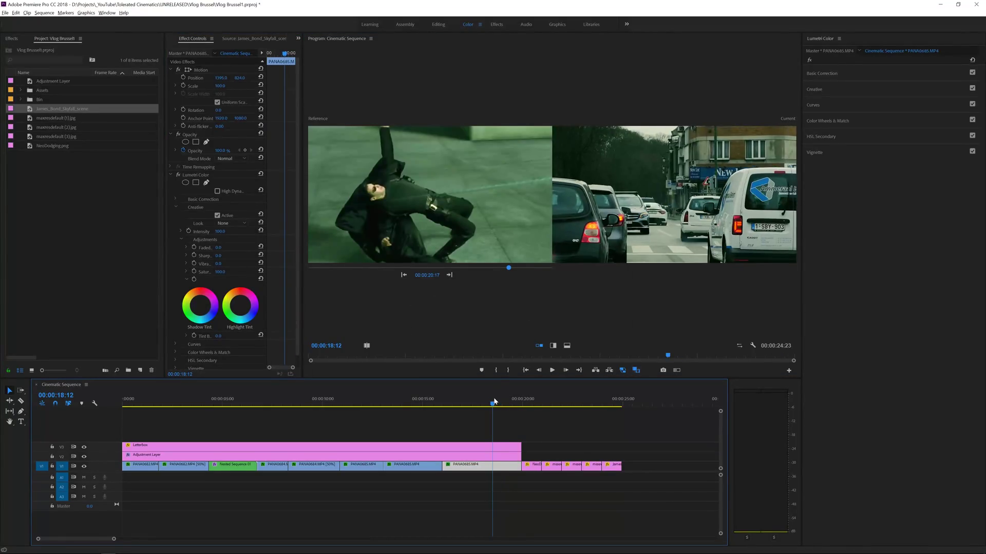
drag(511, 272, 543, 272)
Expand Color Wheels & Match and select the Adjustment Layer, then the PANA0685.MP4 clip
click(828, 121)
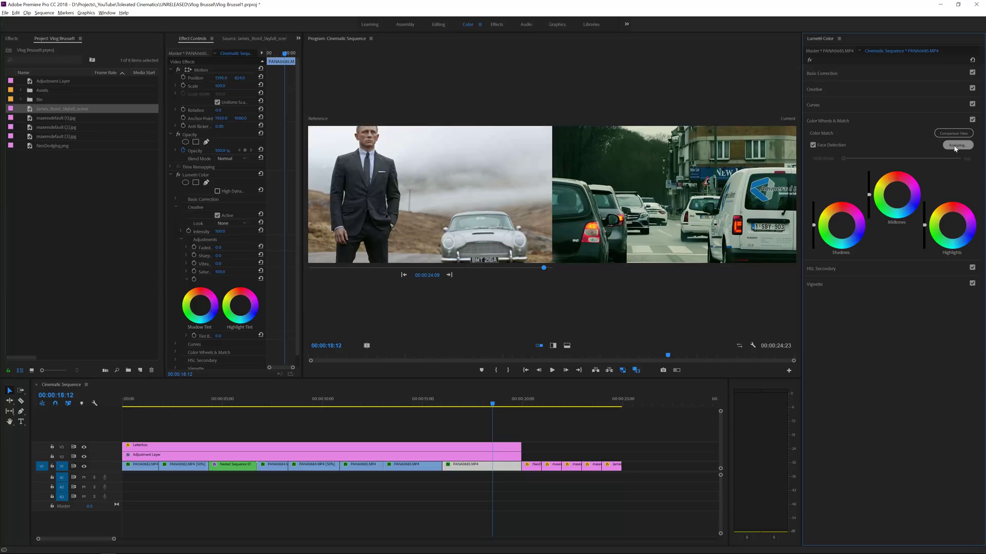
click(509, 456)
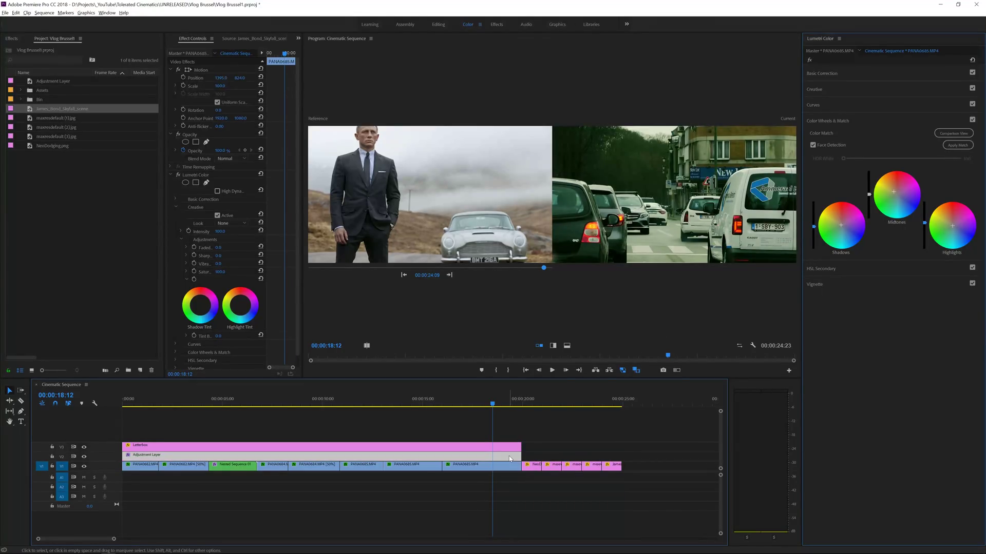
click(496, 466)
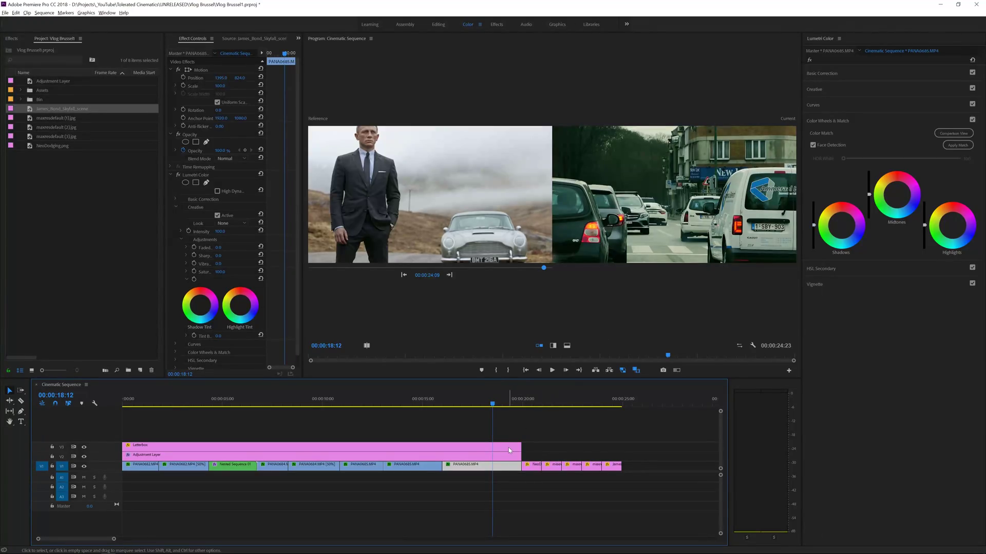
Match the Adjustment Layer to the Bond still and check the result on an earlier white-car shot
click(508, 452)
click(958, 145)
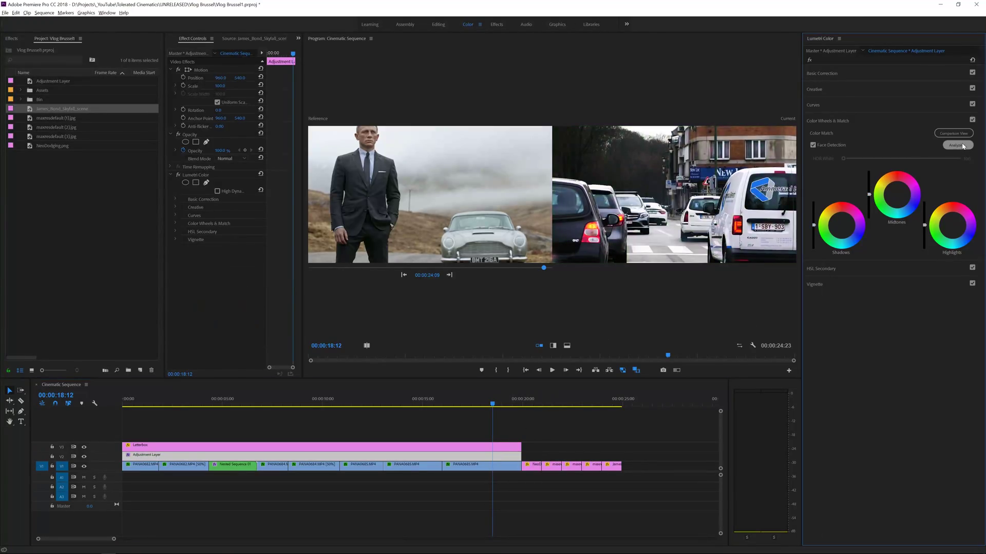
click(267, 403)
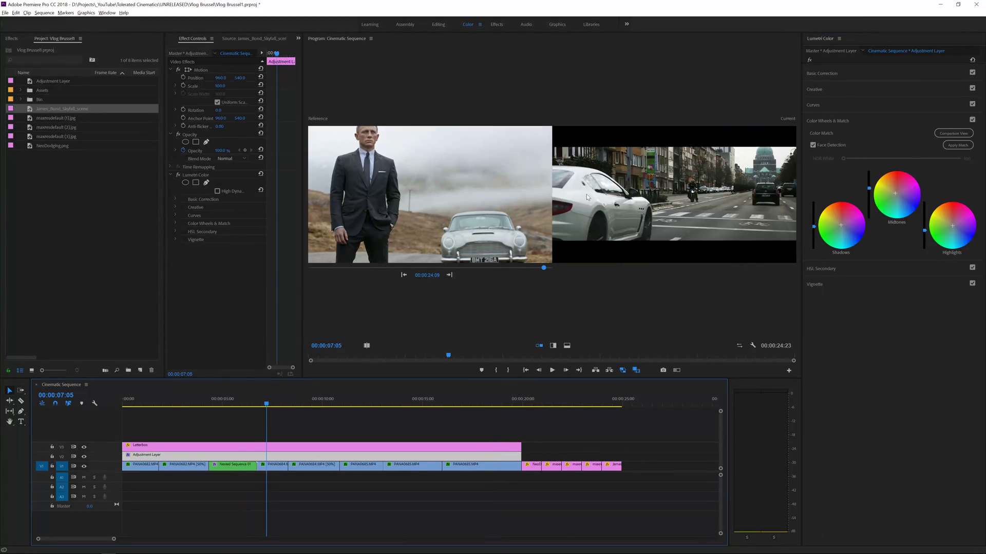